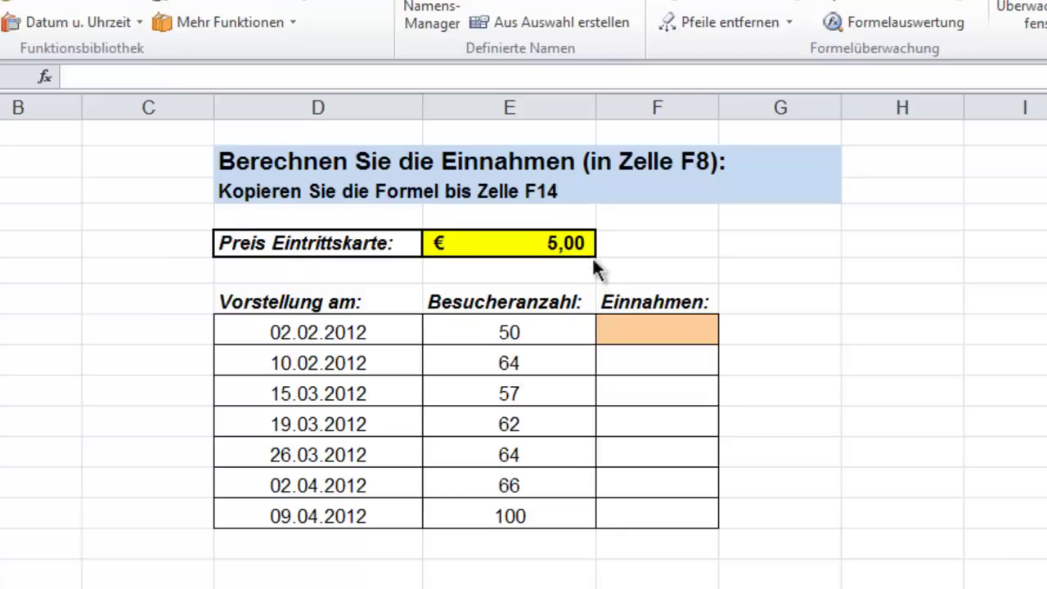
- Enter =E8*E5 in F8 (250,00 €) and copy it down to F14, which gives wrong results
click(634, 332)
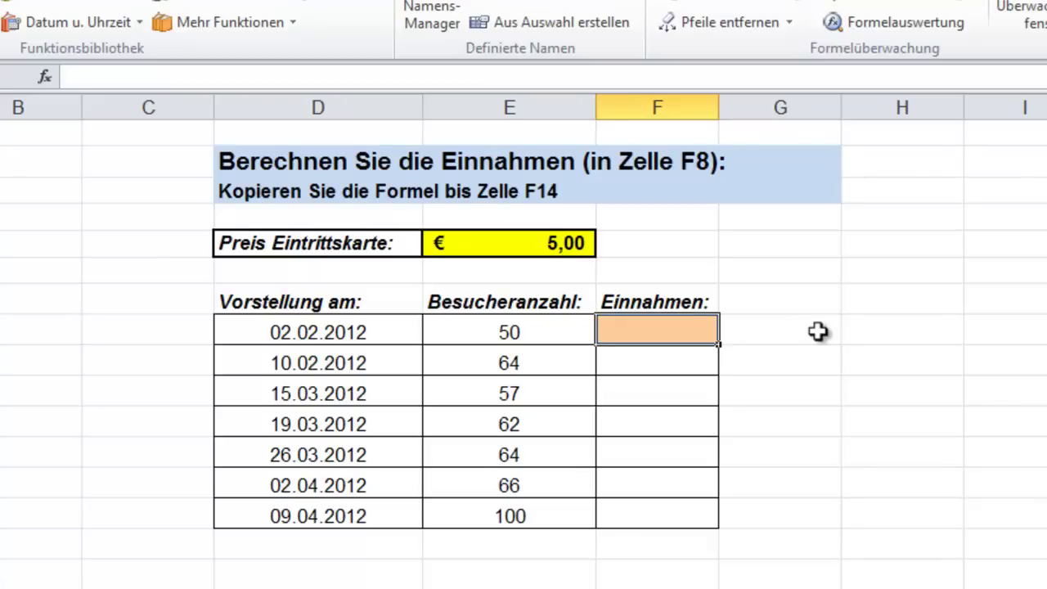
text(=)
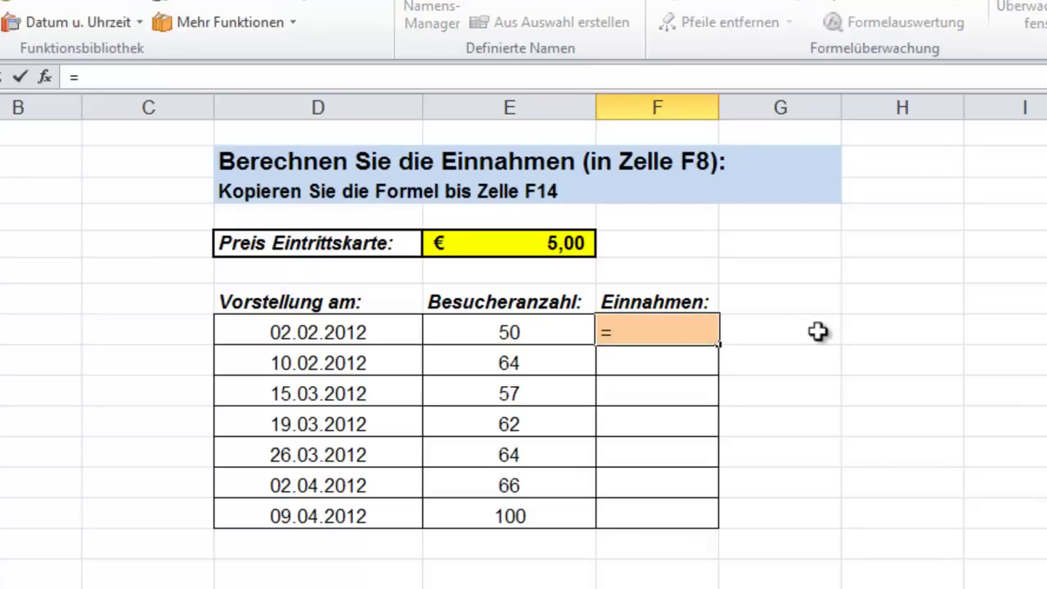
click(540, 331)
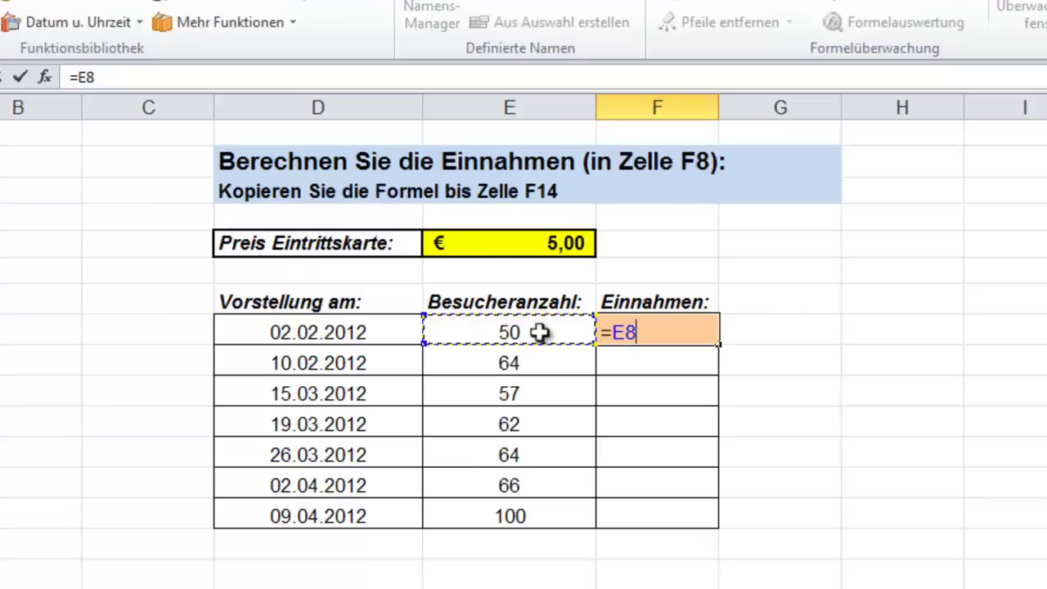
text(*)
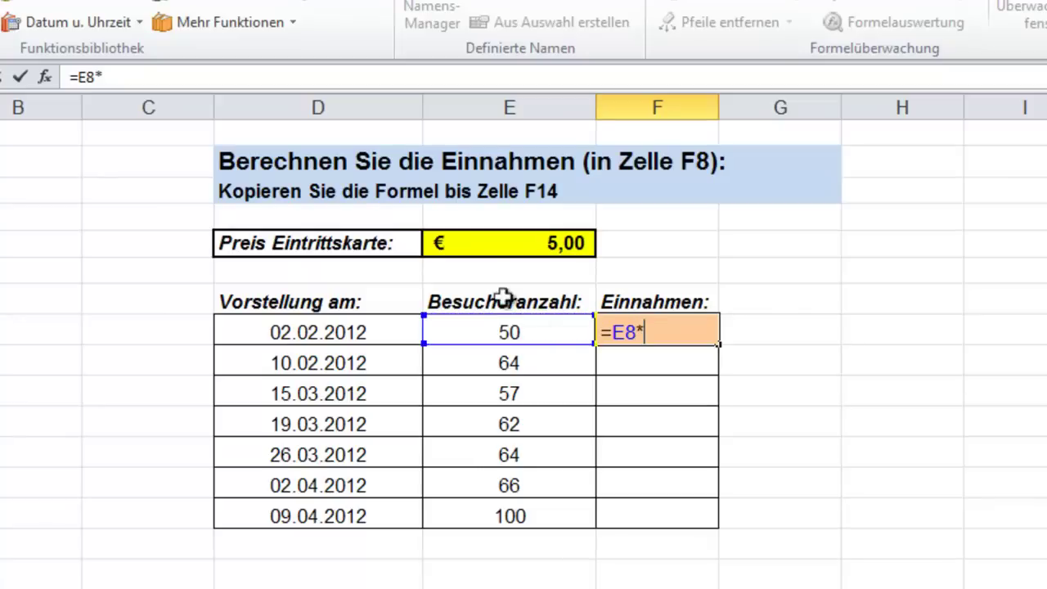
click(491, 244)
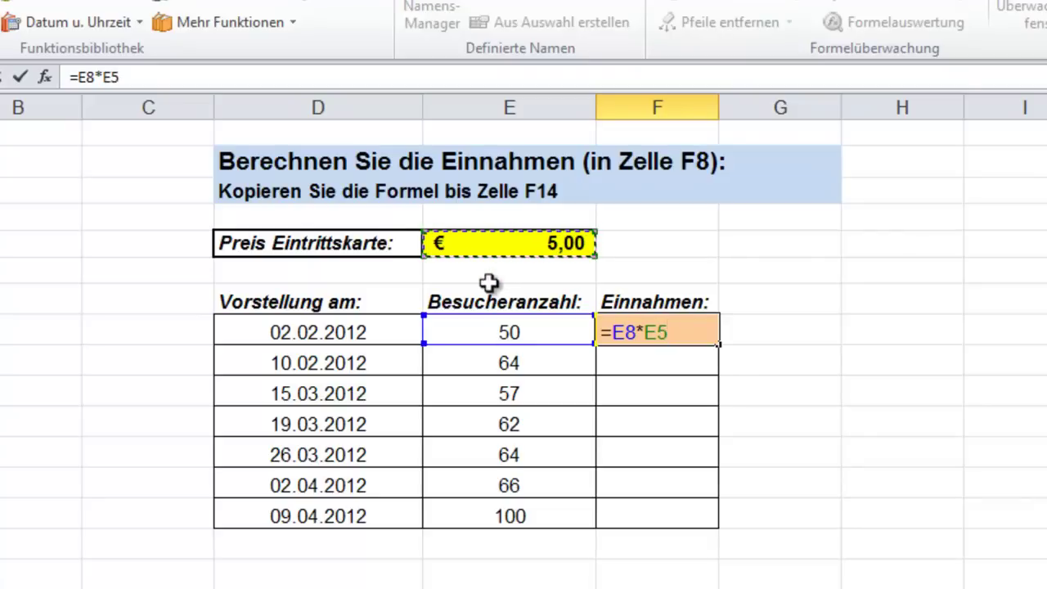
key(ctrl+Return)
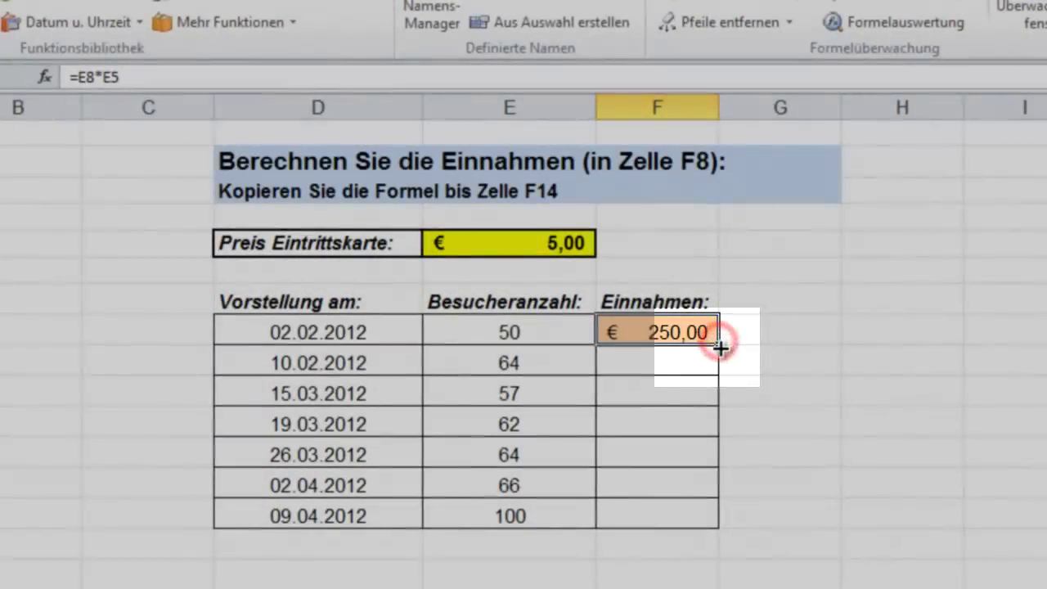
drag(718, 342, 717, 520)
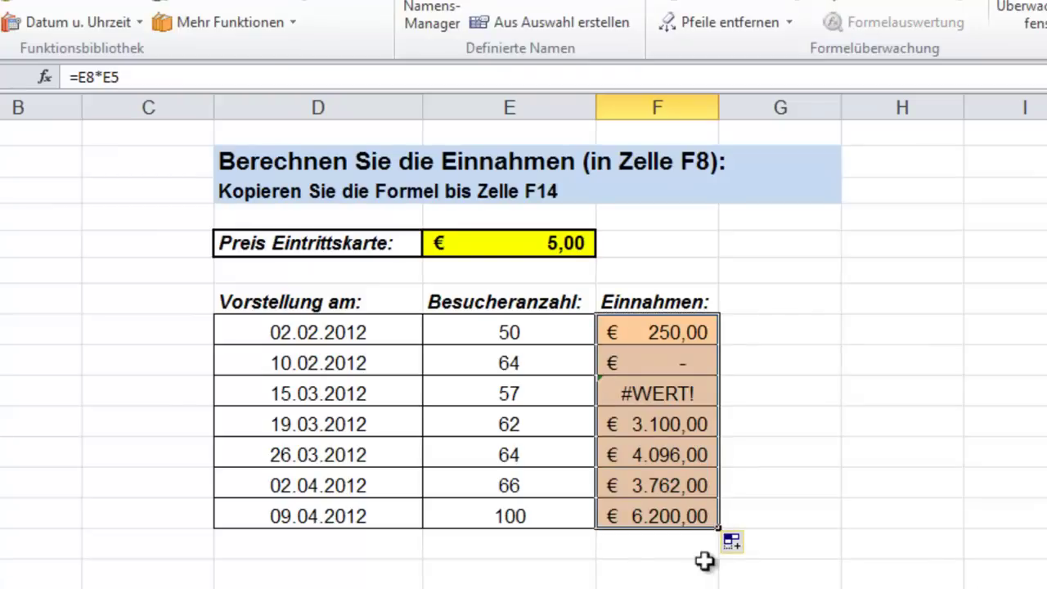
- Check F9's copied formula =E9*E6, then undo the faulty fill in F9:F14
double_click(645, 362)
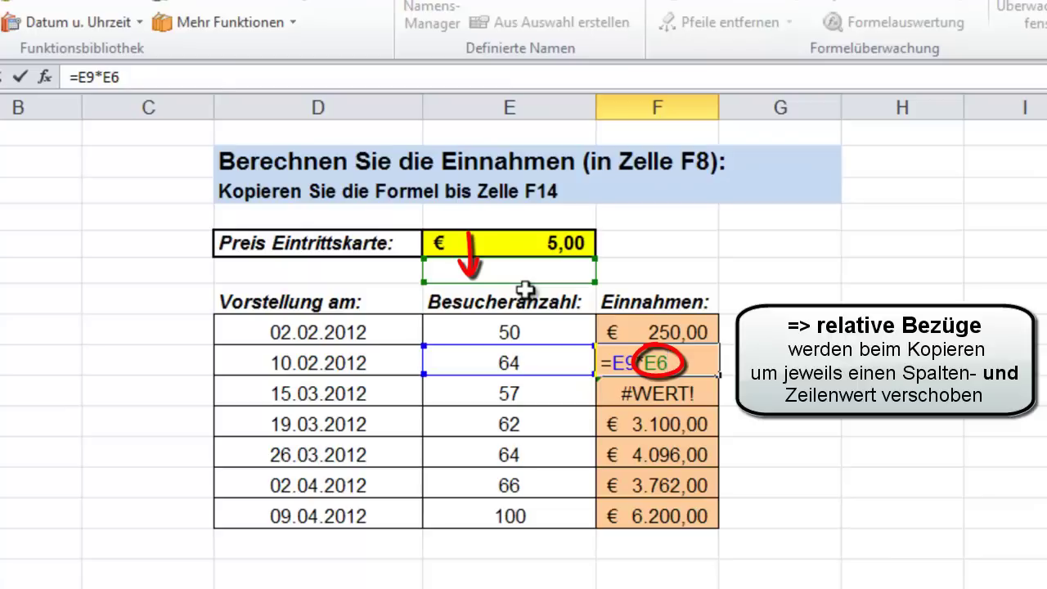
key(Escape)
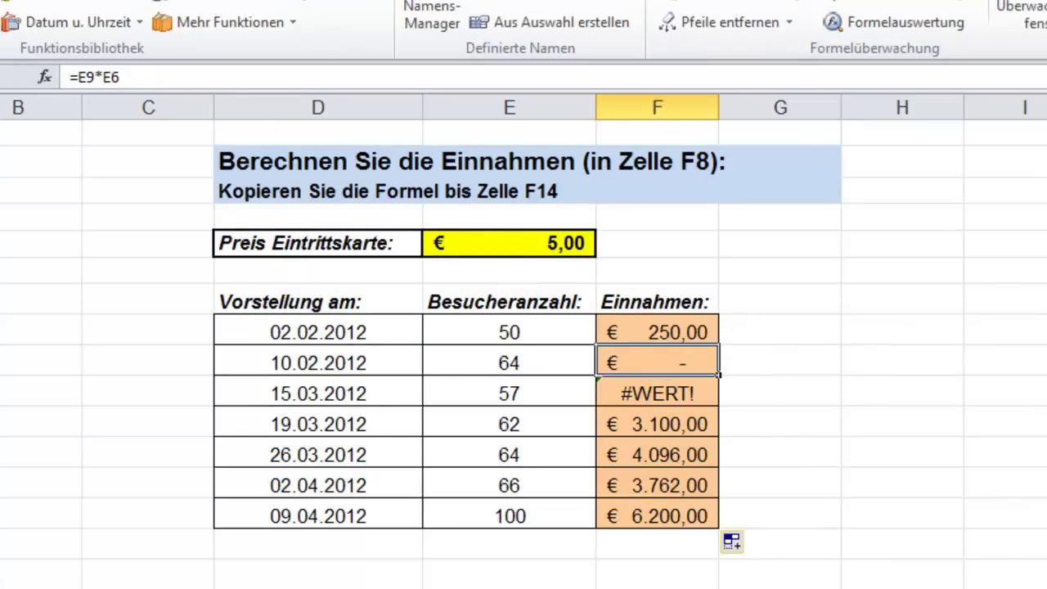
key(ctrl+z)
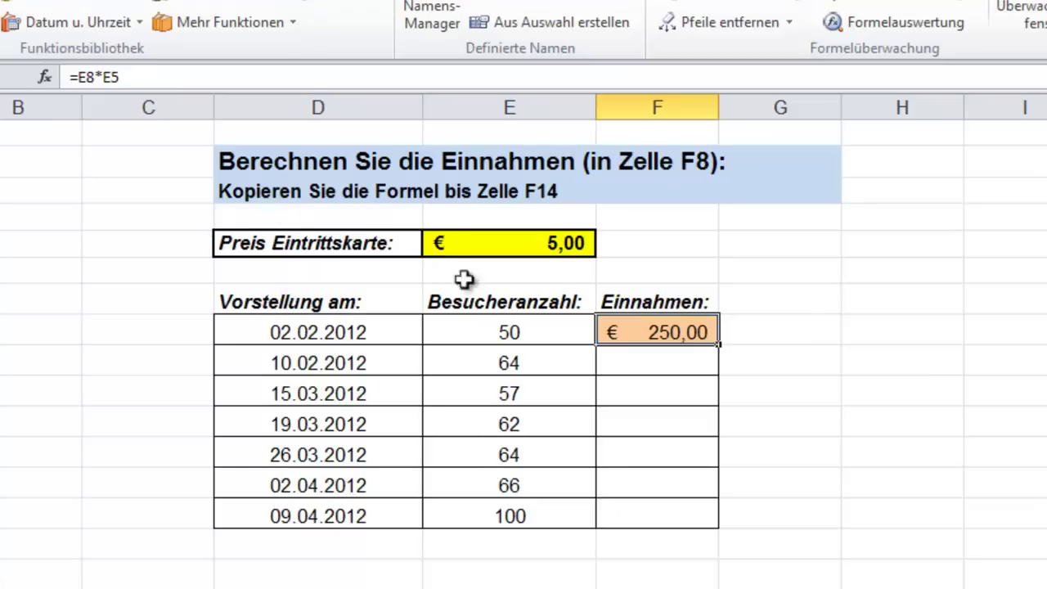
- Change F8 to =E8*$E$5 and copy it down to F14, confirming F9 reads =E9*$E$5
key(F2)
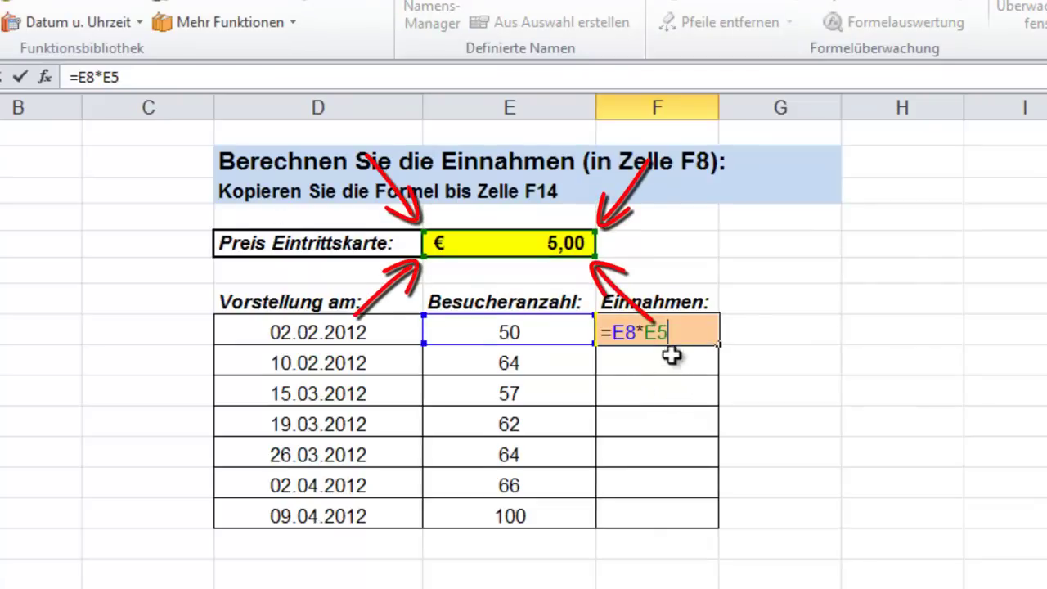
key(F4)
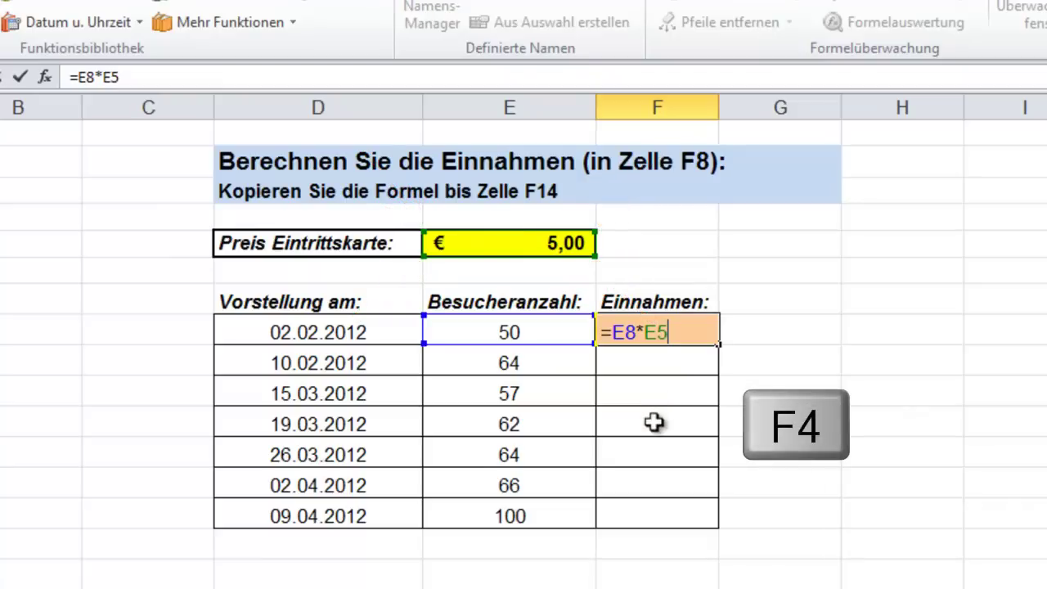
key(F4)
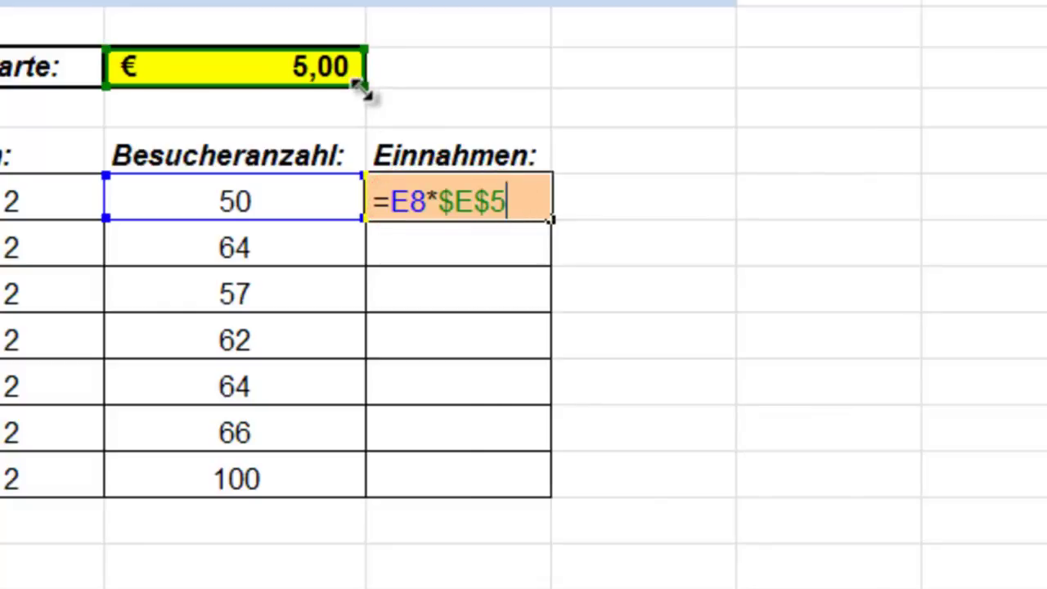
key(ctrl+Return)
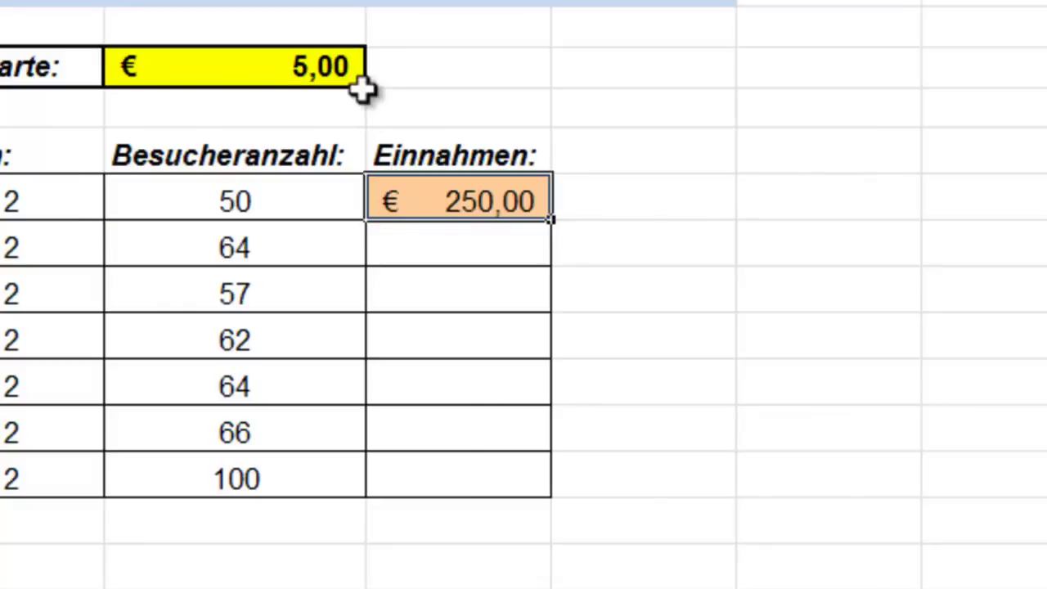
drag(551, 220, 541, 486)
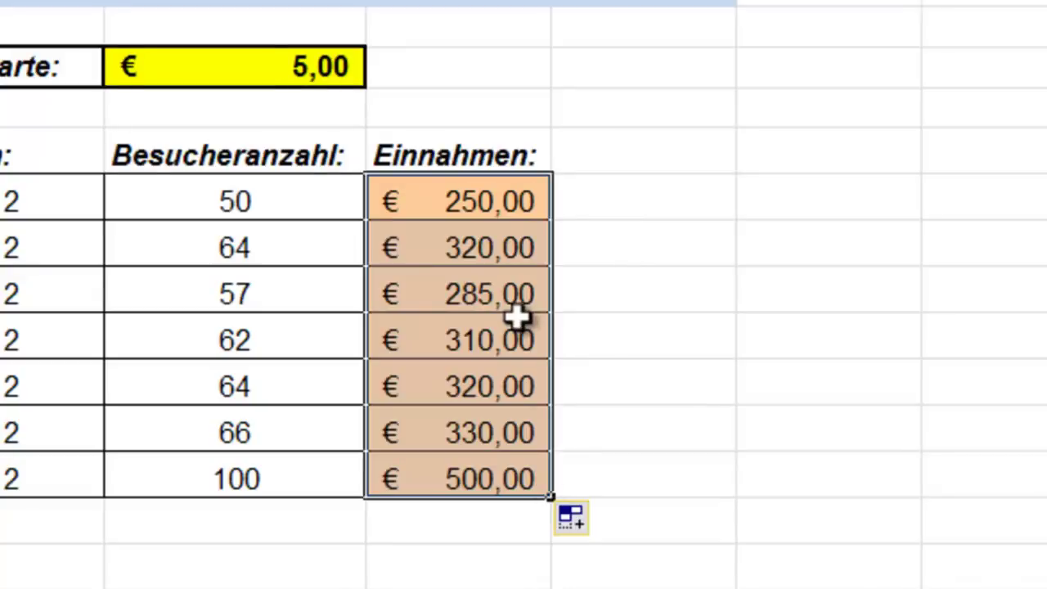
double_click(490, 248)
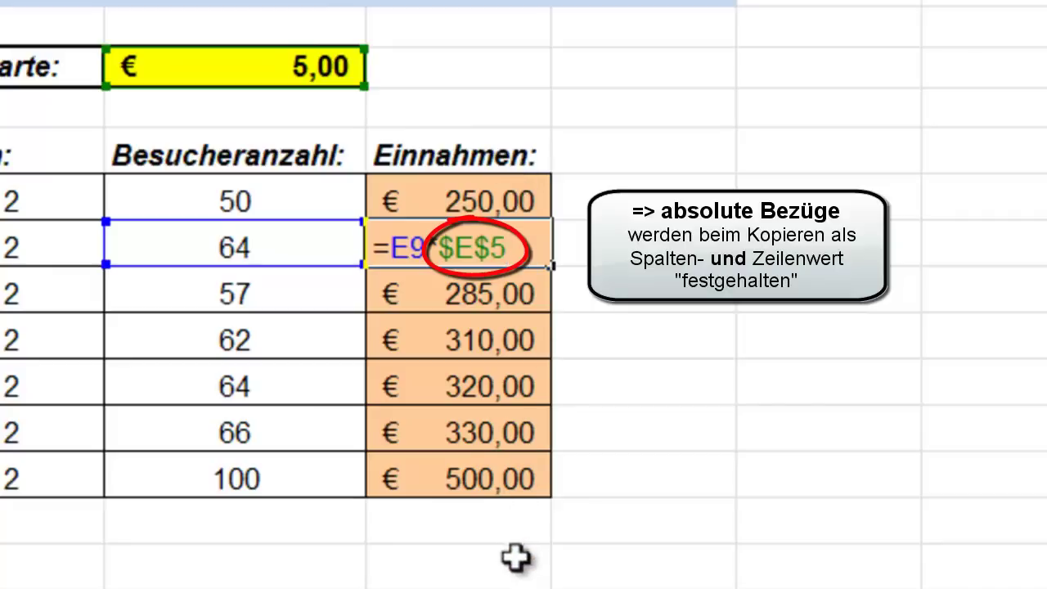
- Undo the fill below F8 and cycle F8's price reference through E$5 to the mixed form $E5
key(Escape)
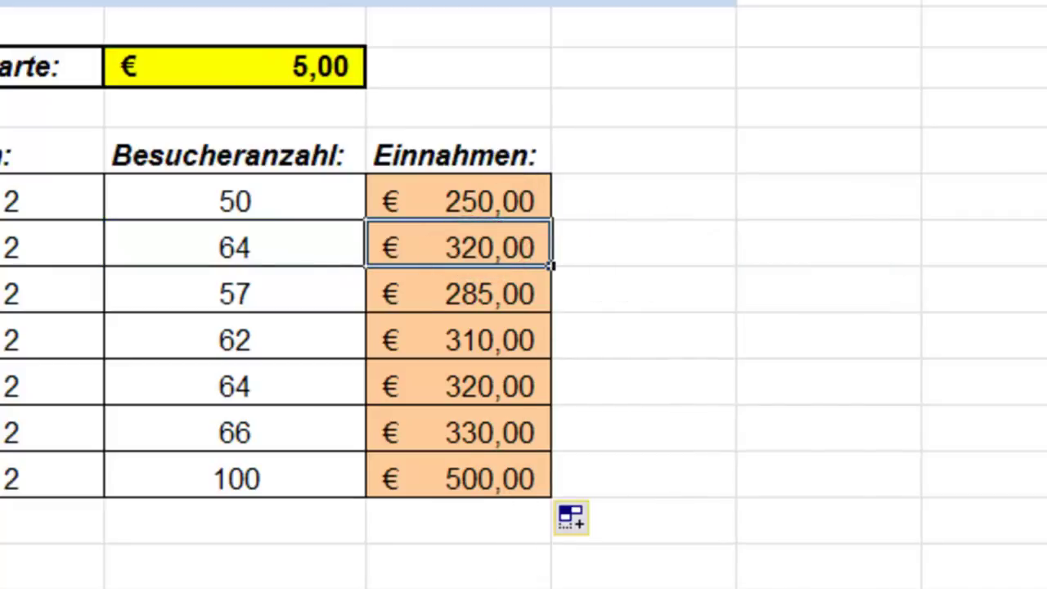
key(ctrl+z)
key(F2)
key(F4)
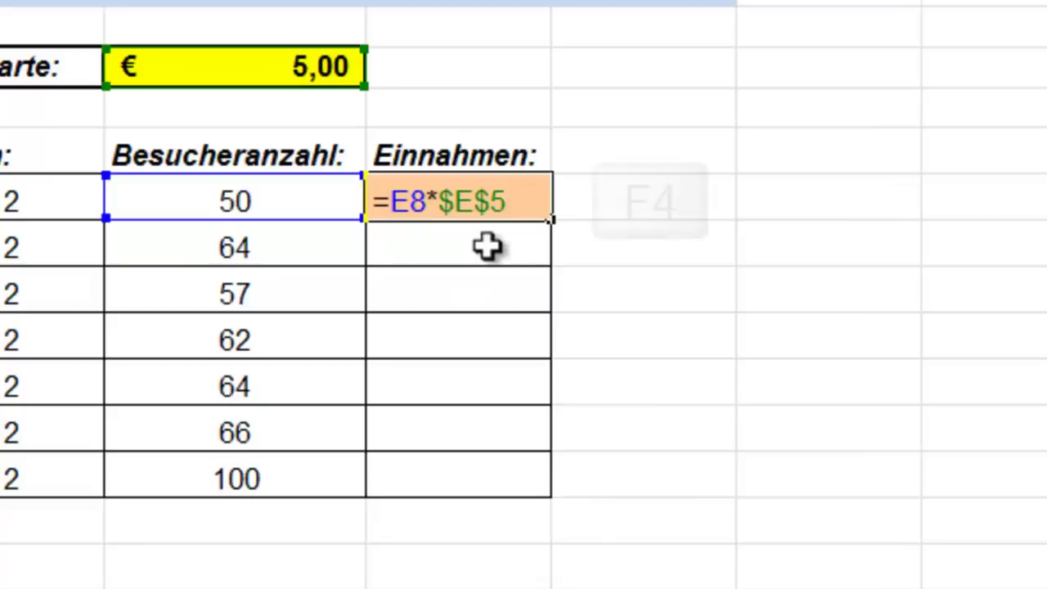
key(F4)
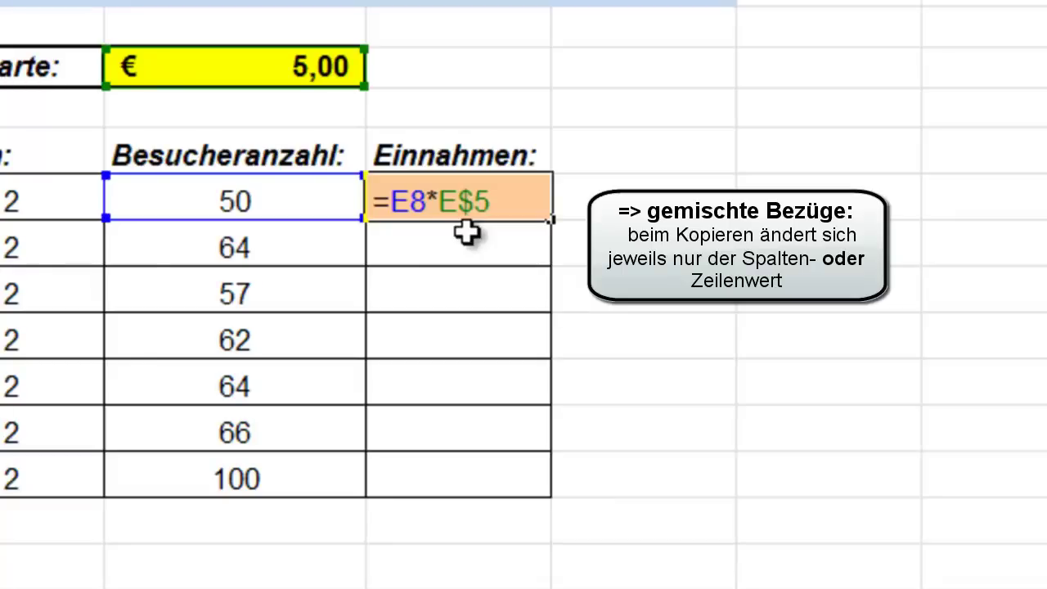
key(F4)
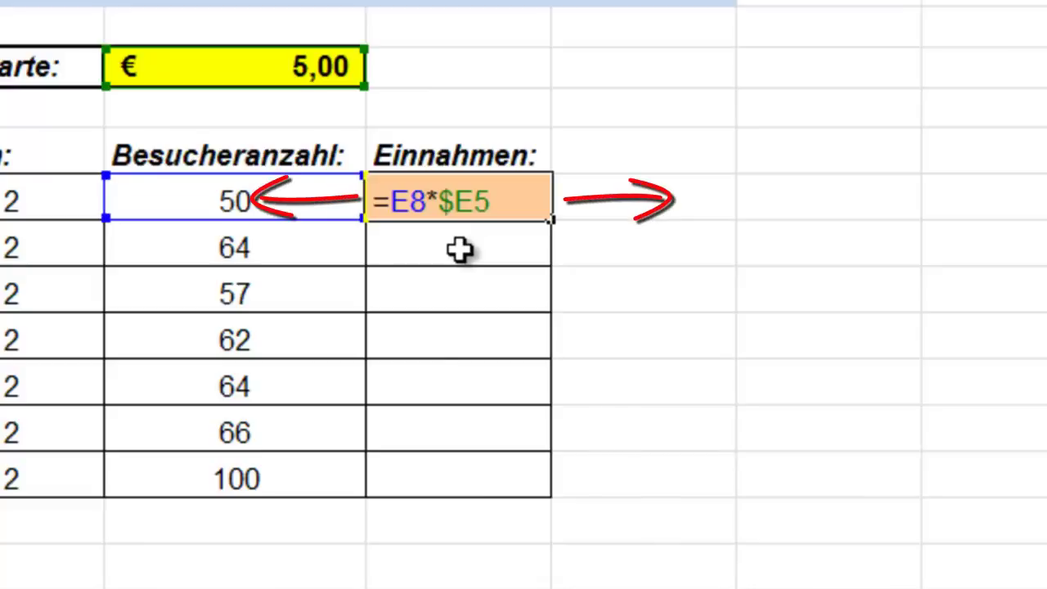
- Set F8 to =E8*E$5, undo a trial auto-fill, and select F8:F14
key(F4)
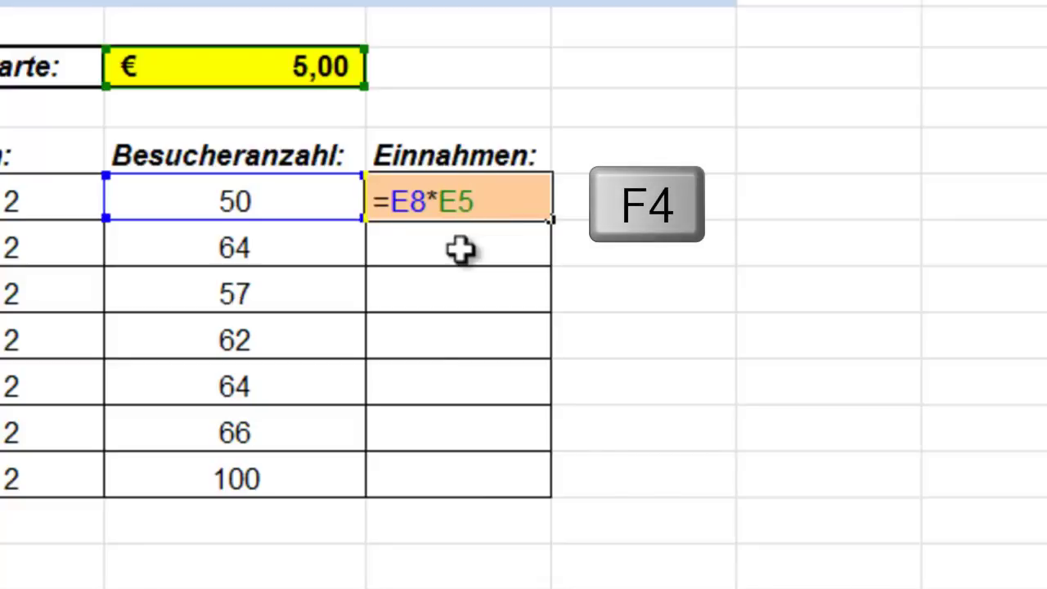
key(F4)
key(F4)
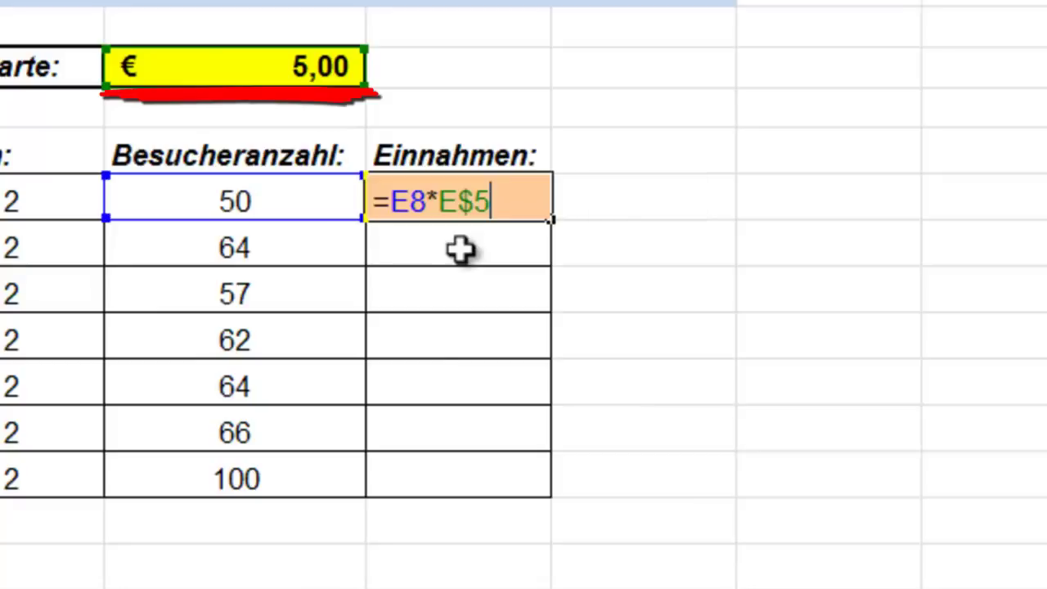
key(ctrl+Return)
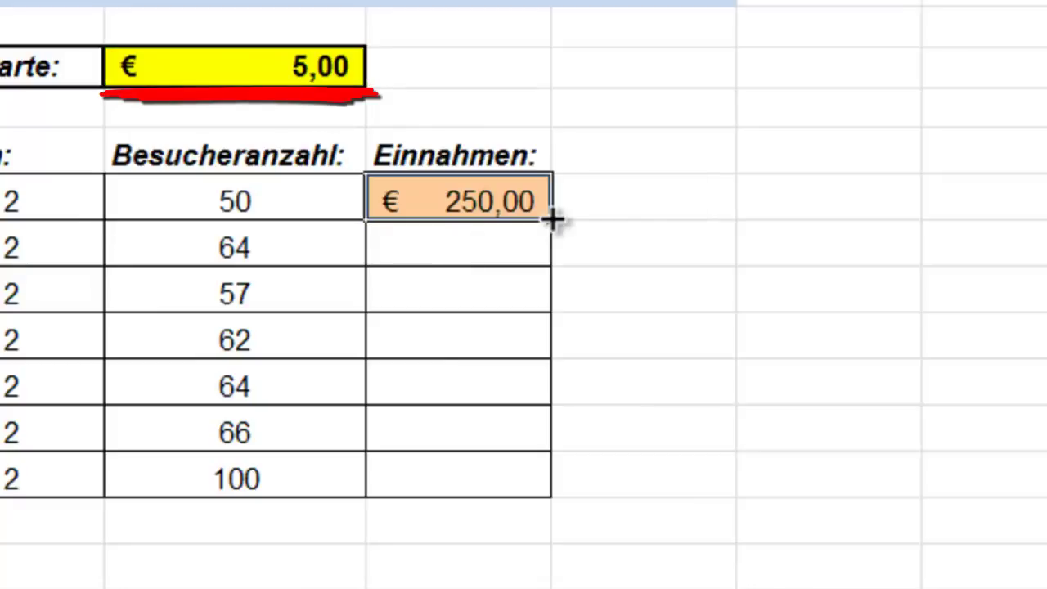
double_click(553, 219)
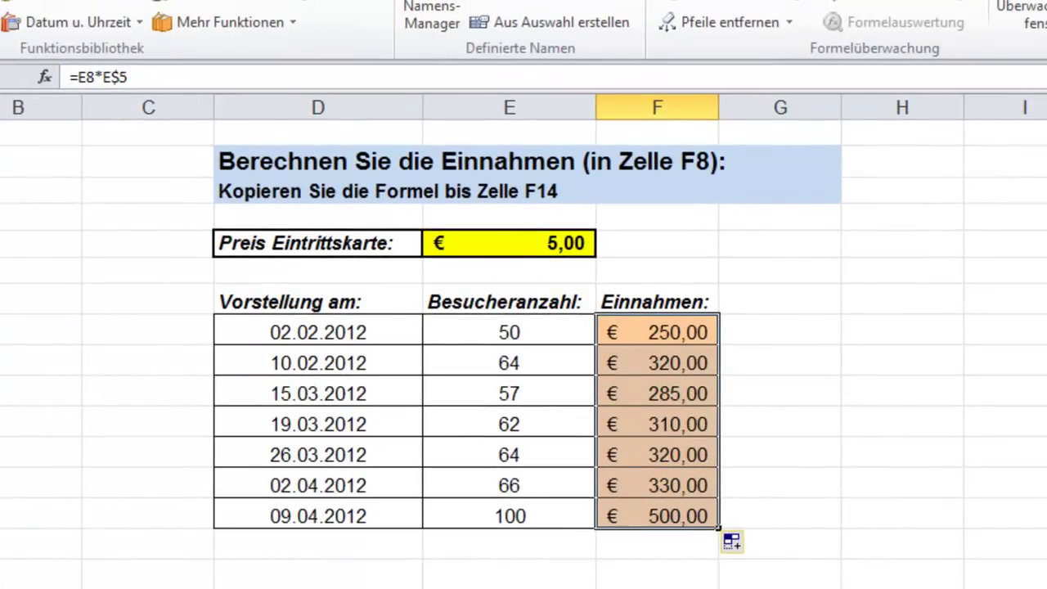
key(ctrl+z)
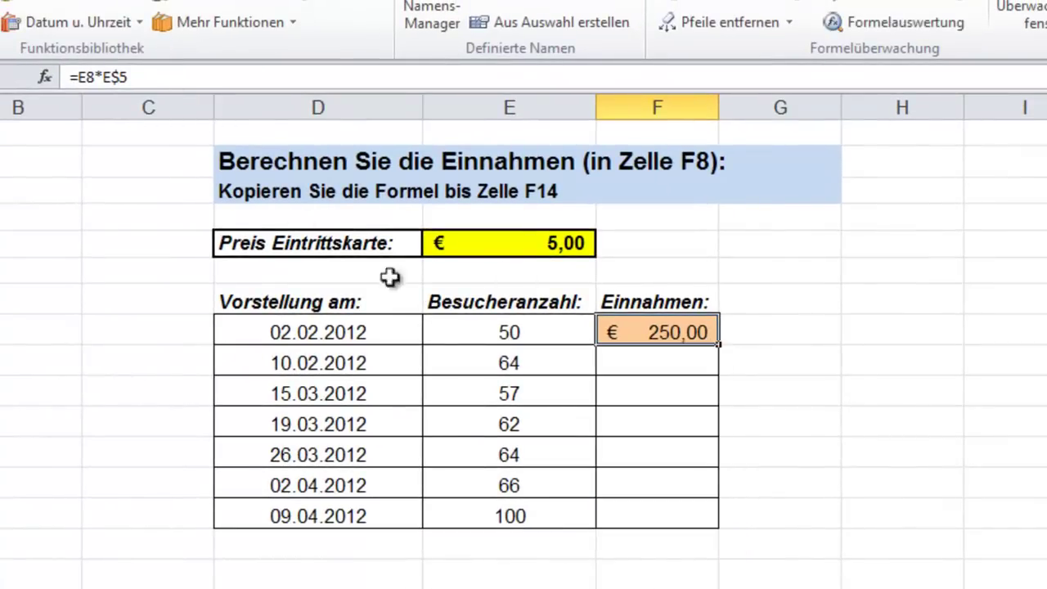
drag(689, 327, 695, 507)
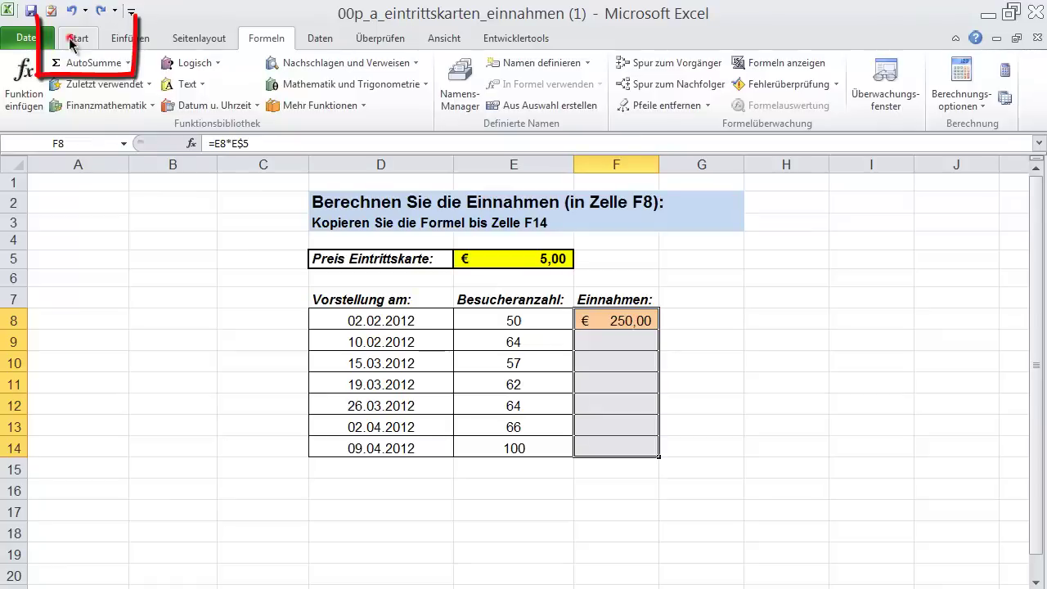
- Fill =E8*E$5 down through F14 with Füllbereich > Unten, giving revenues 320,00 € to 500,00 €
click(72, 41)
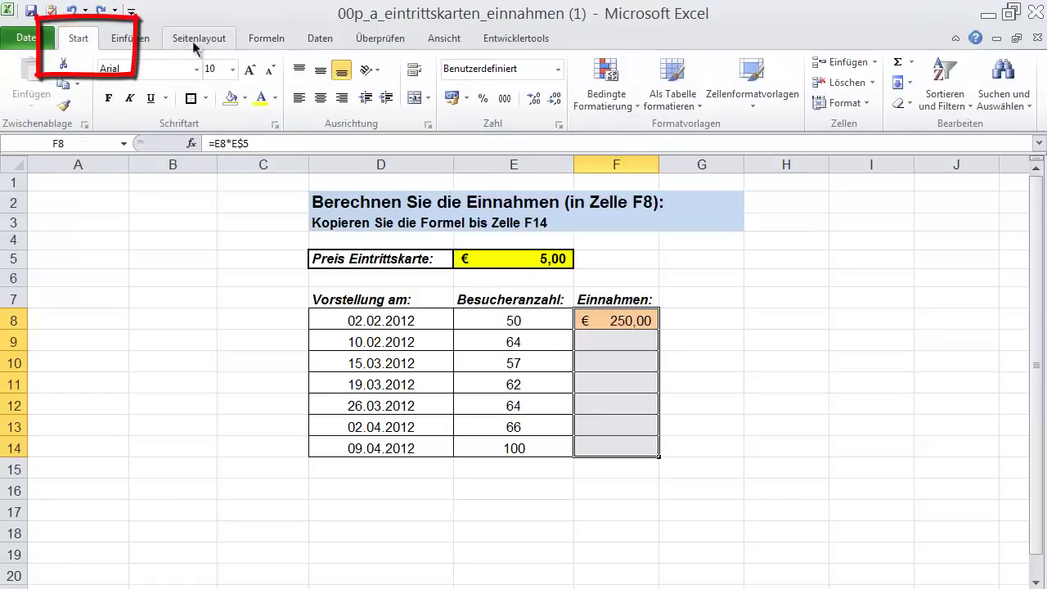
click(910, 82)
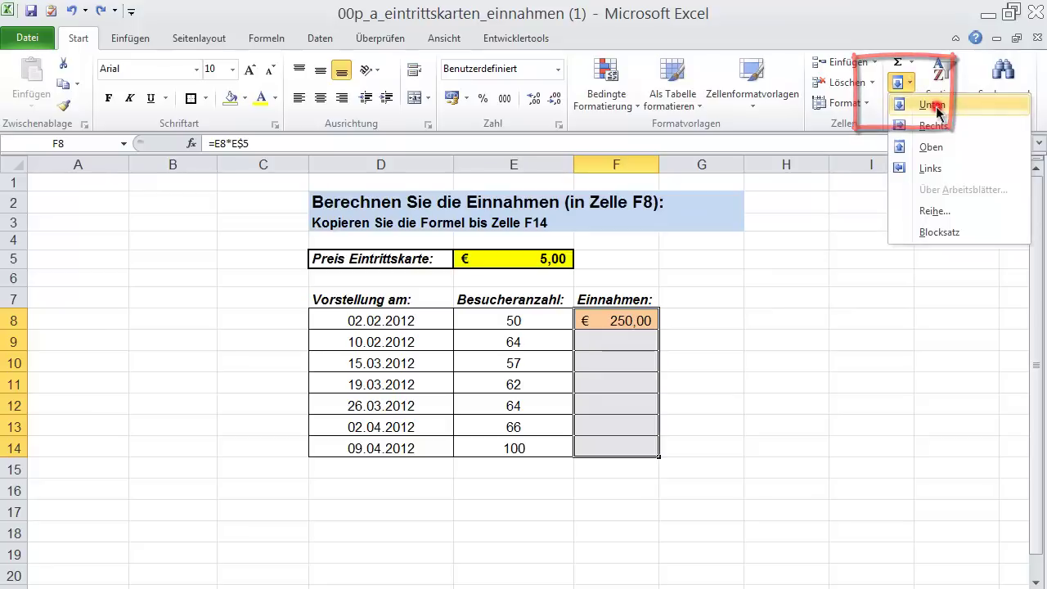
click(932, 104)
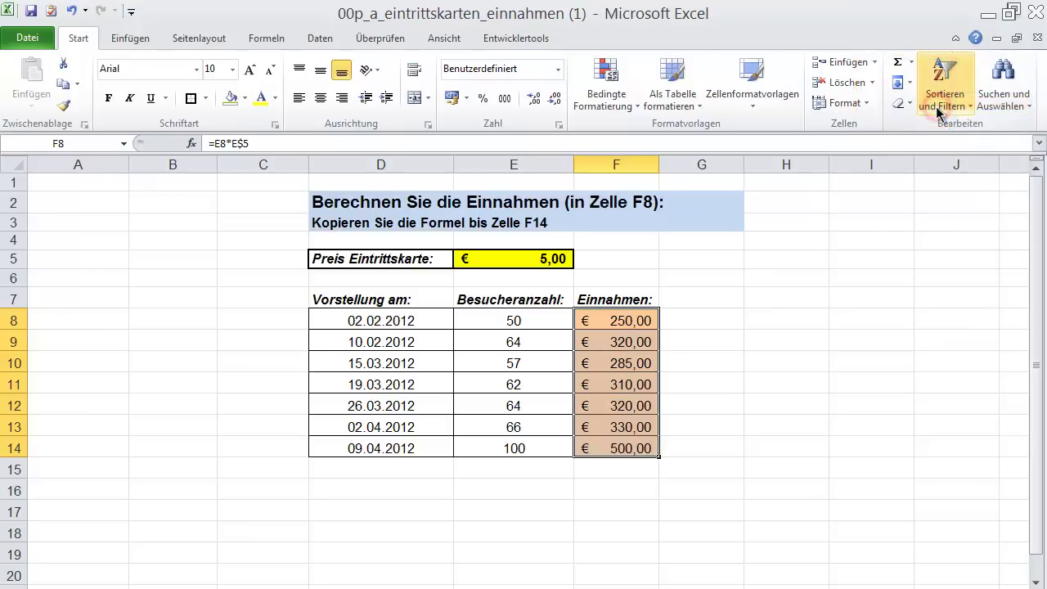
click(634, 463)
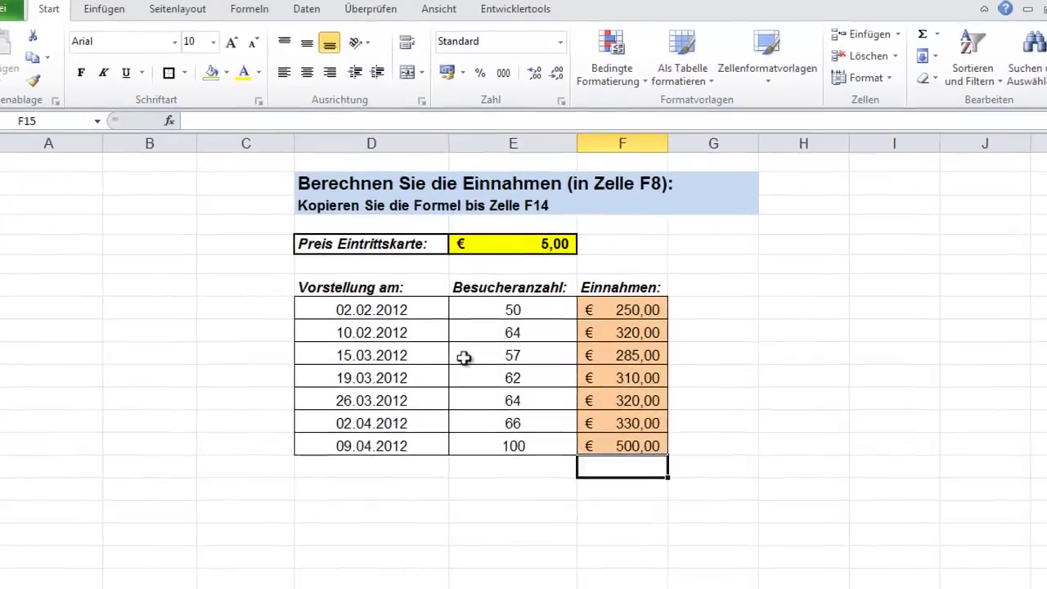
- Format D7:F14 as a table with headers in a blue banded style
click(499, 360)
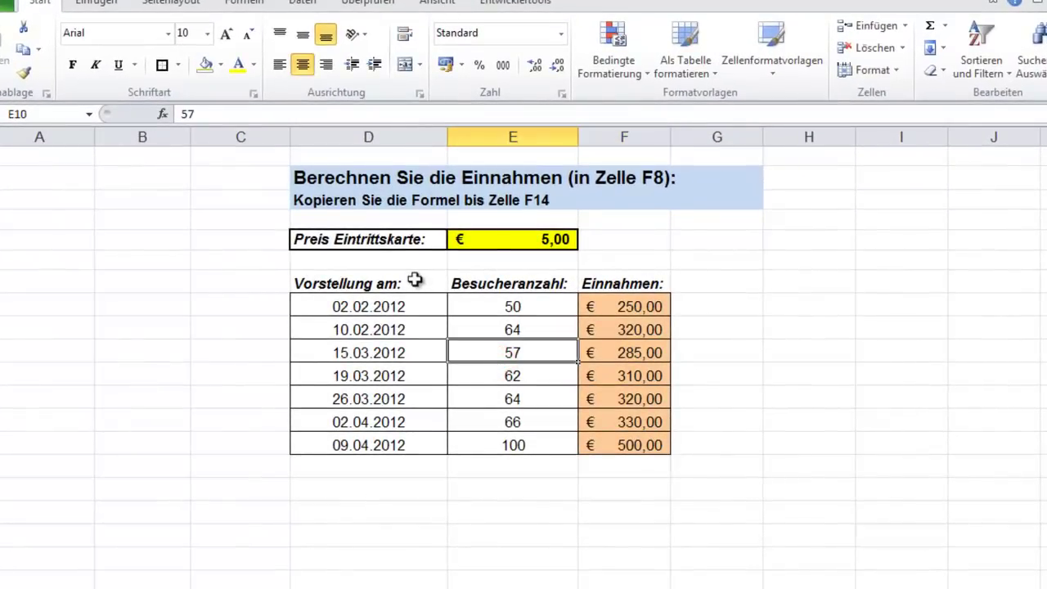
click(695, 67)
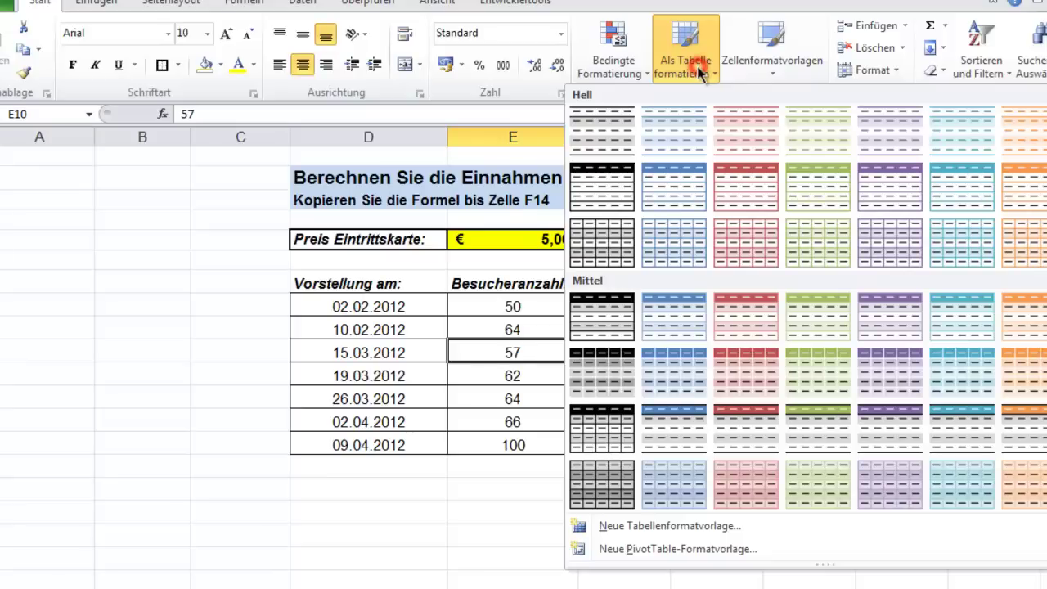
click(683, 311)
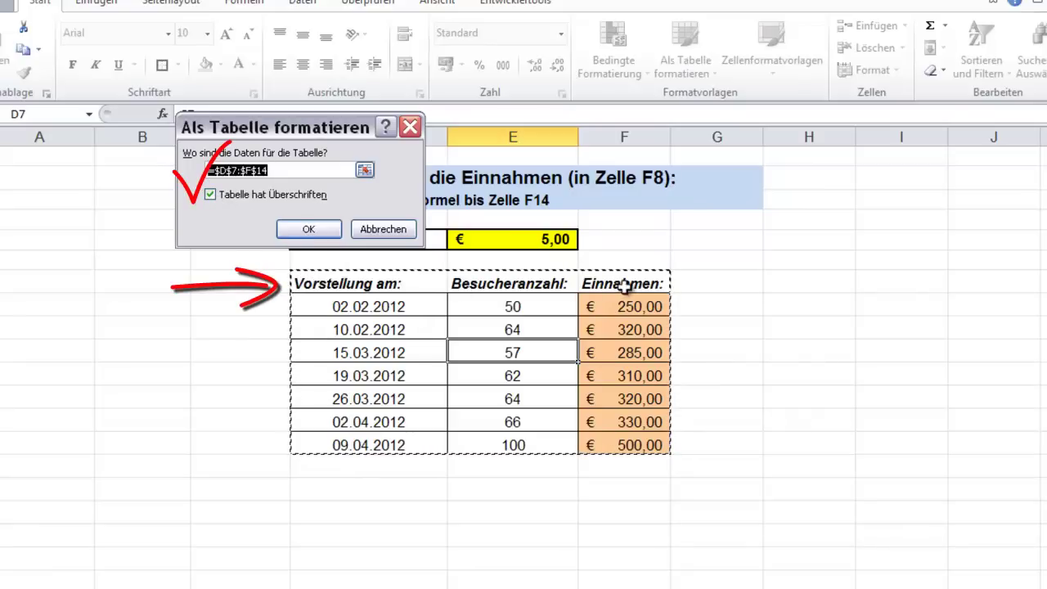
click(309, 229)
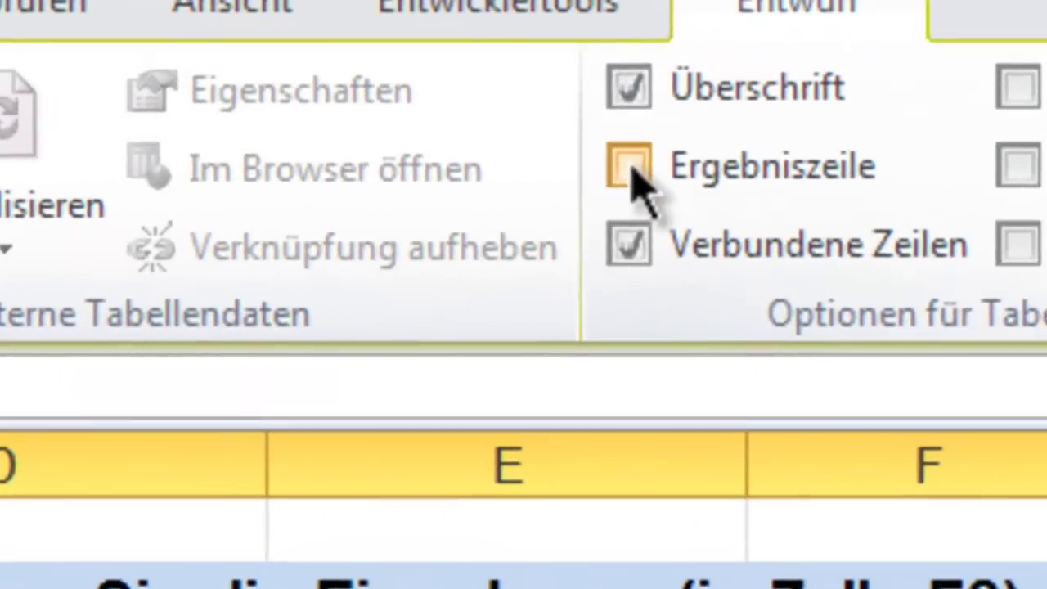
- Turn on the Ergebniszeile and sum the visitors to 463 beside the 2.315,00 € revenue total
click(630, 169)
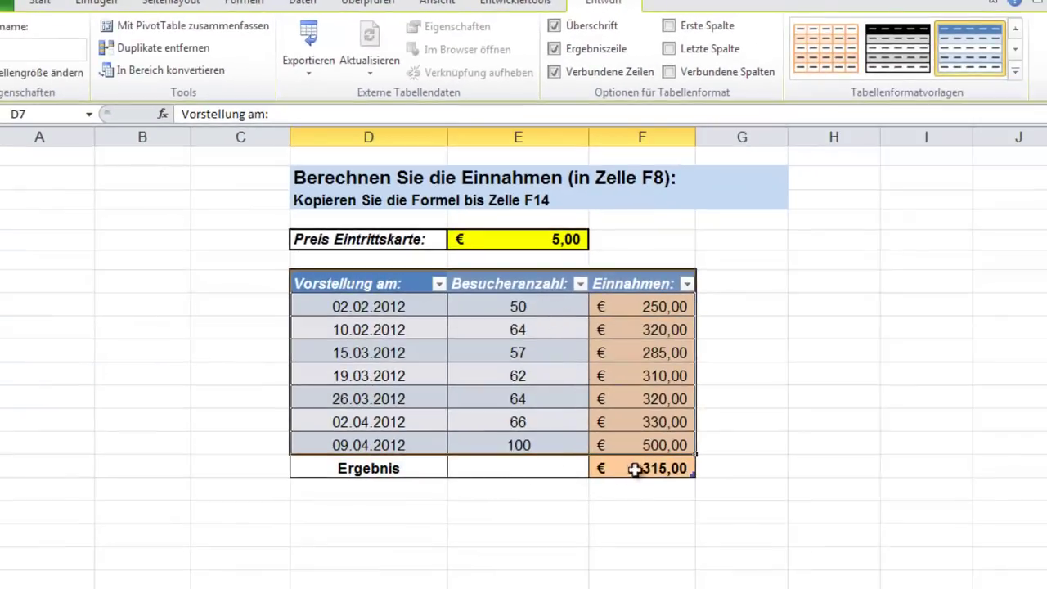
click(559, 467)
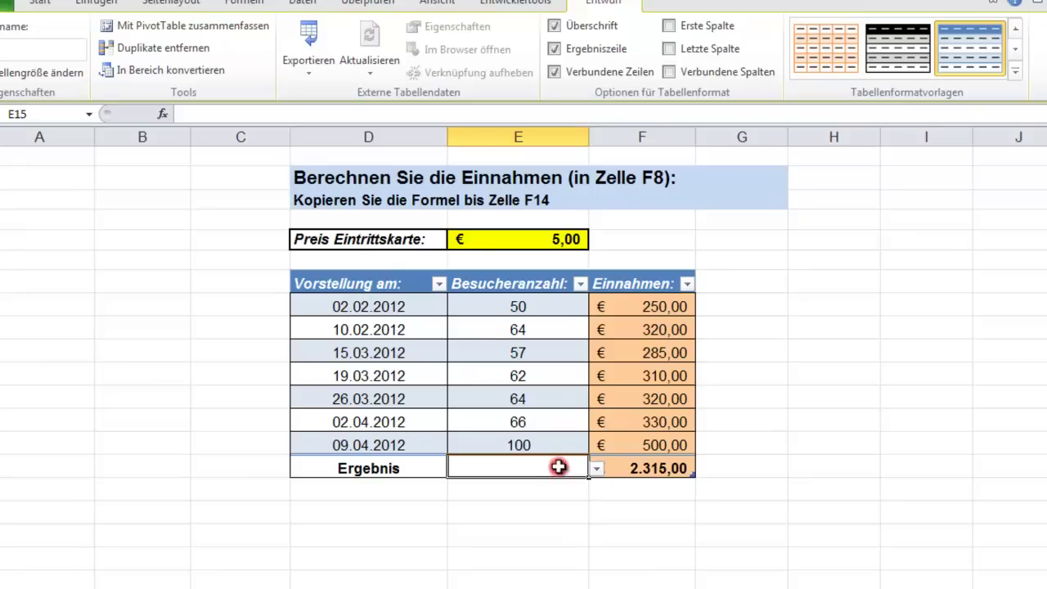
click(597, 468)
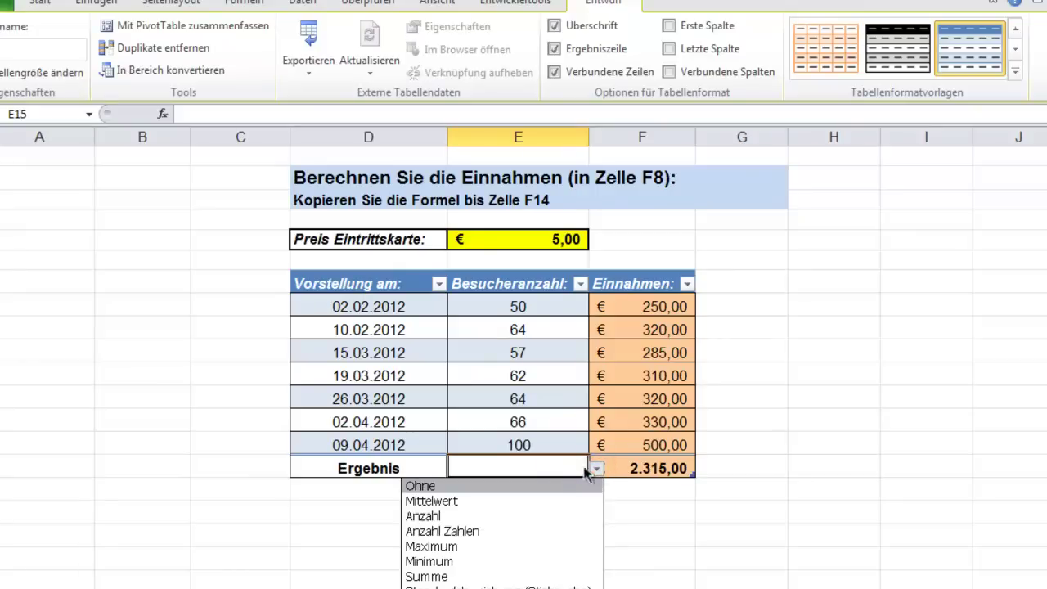
click(415, 577)
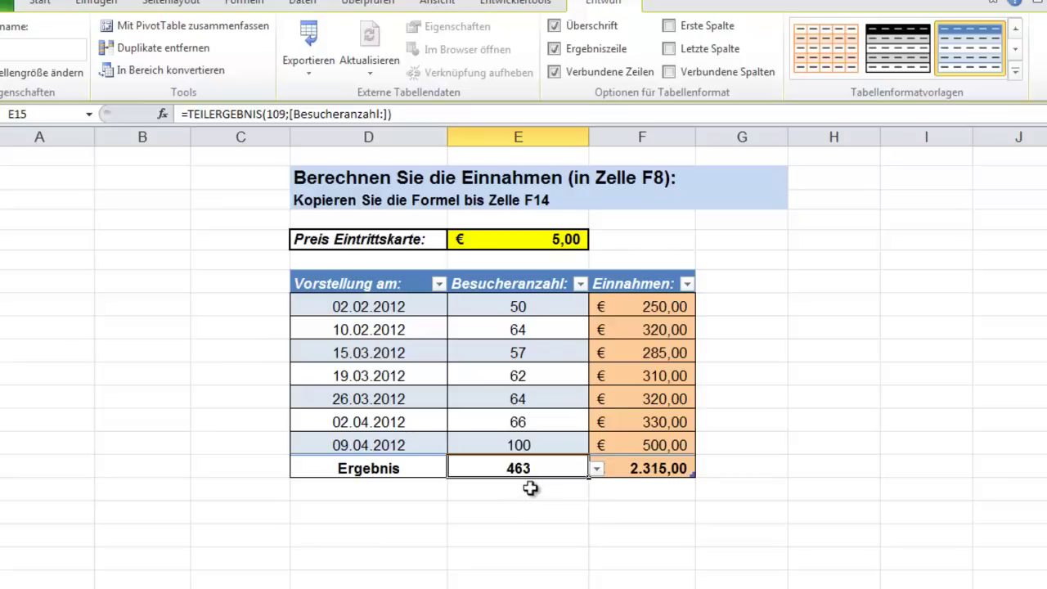
click(646, 444)
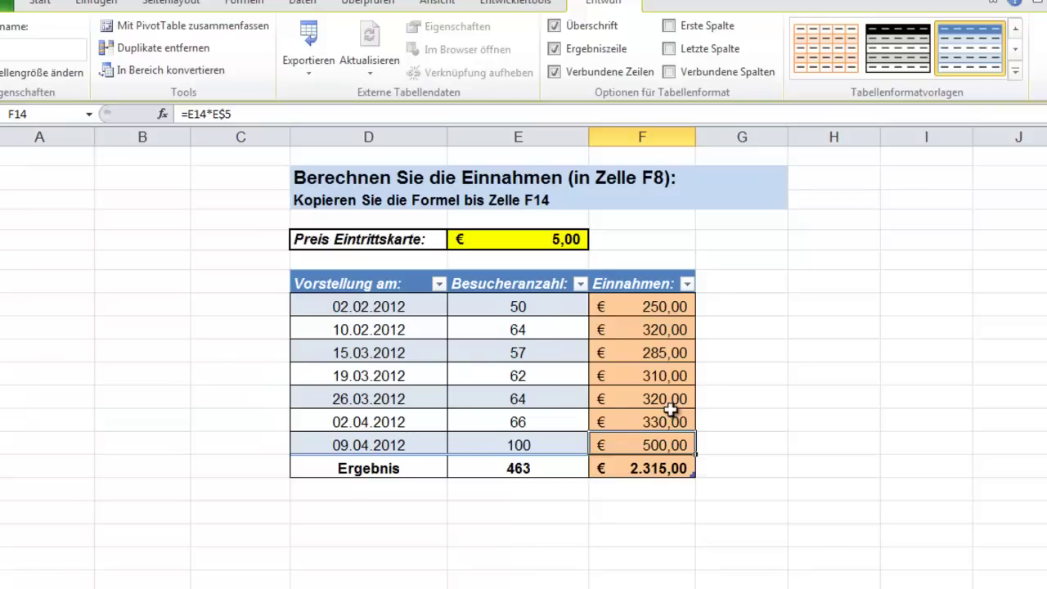
- Add a table row for 15.04.2012 with 90 visitors, raising totals to 553 and 2.765,00 €
key(Tab)
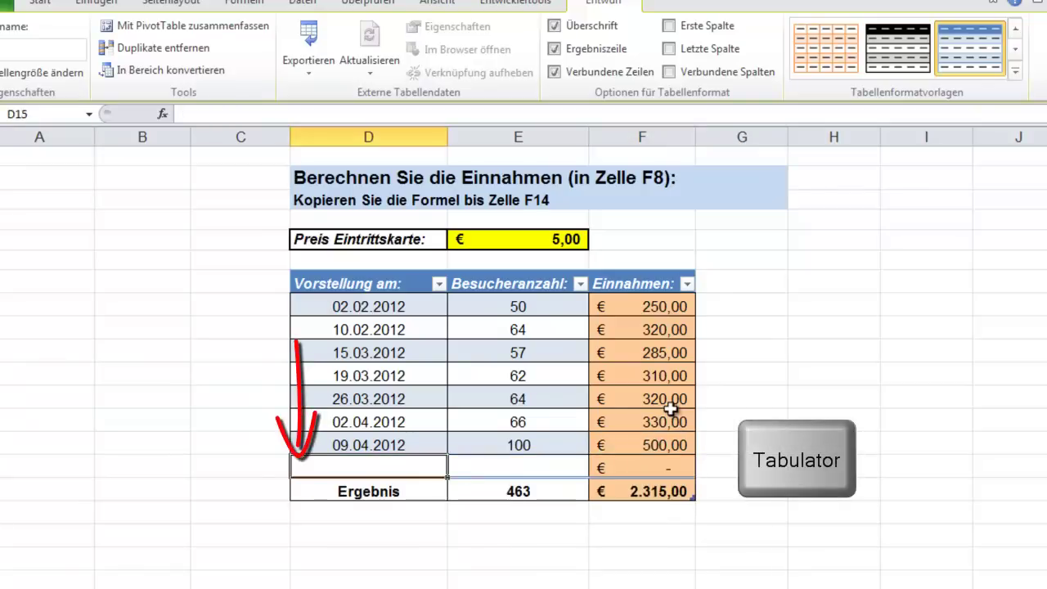
text(15-4)
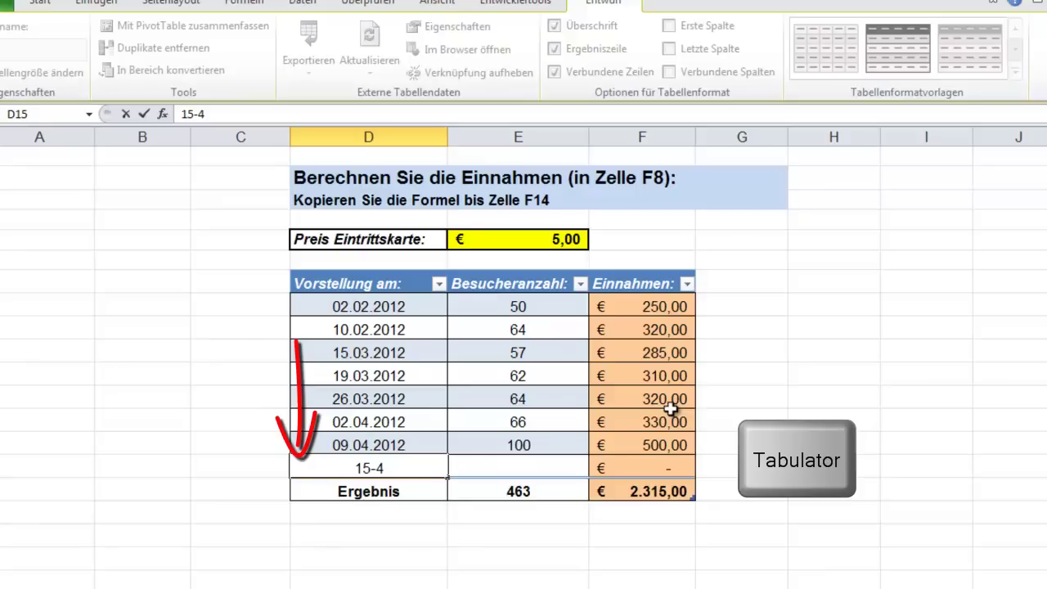
key(Tab)
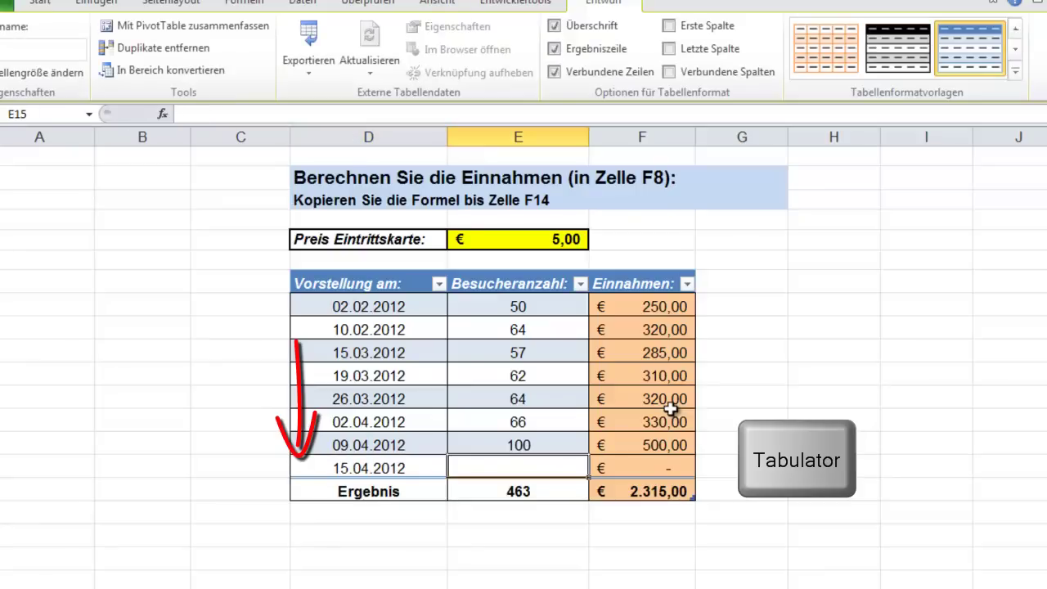
text(90)
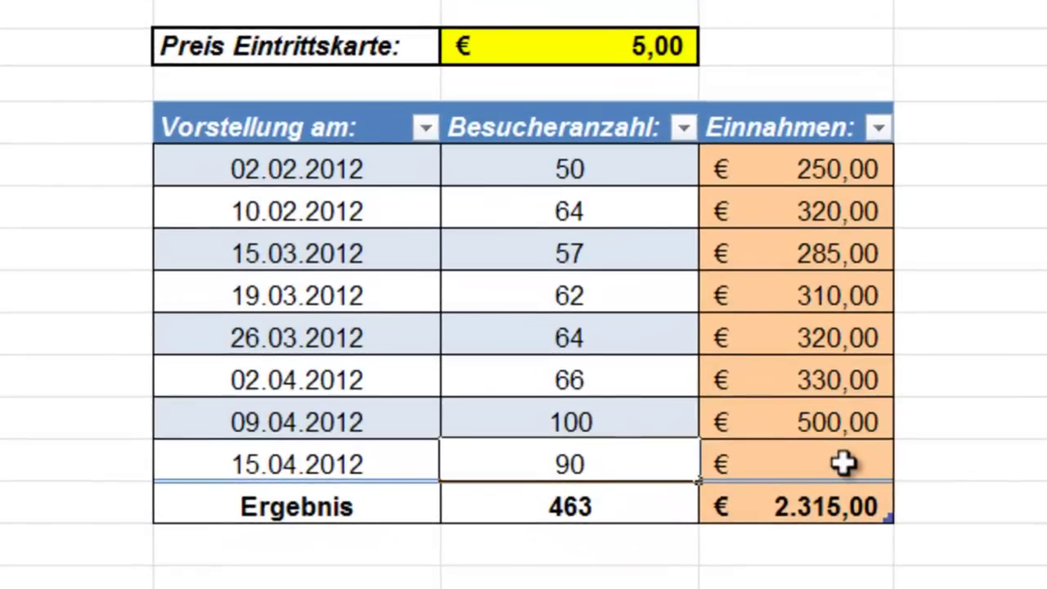
click(844, 464)
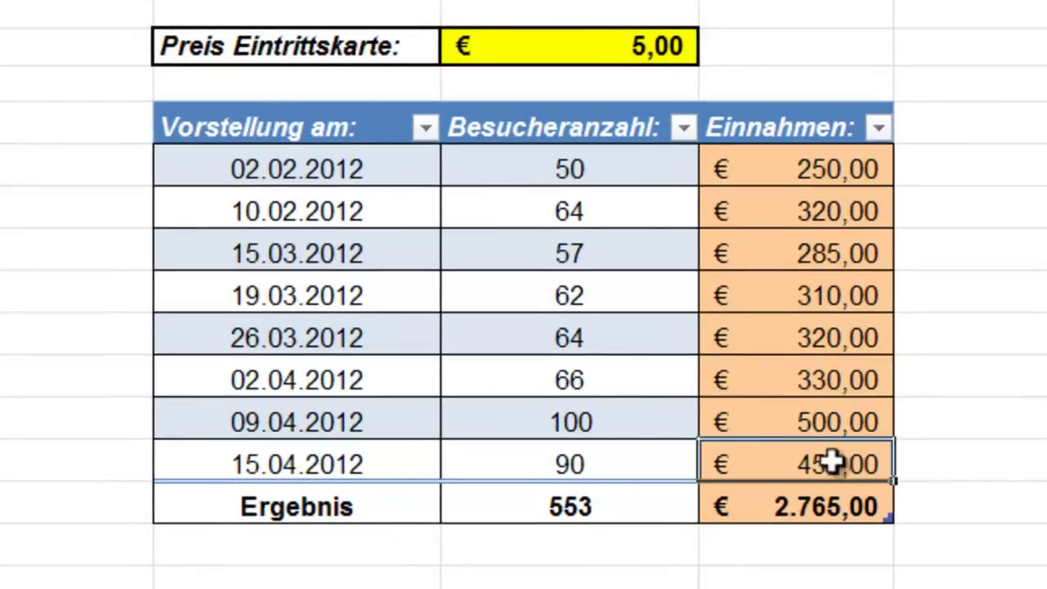